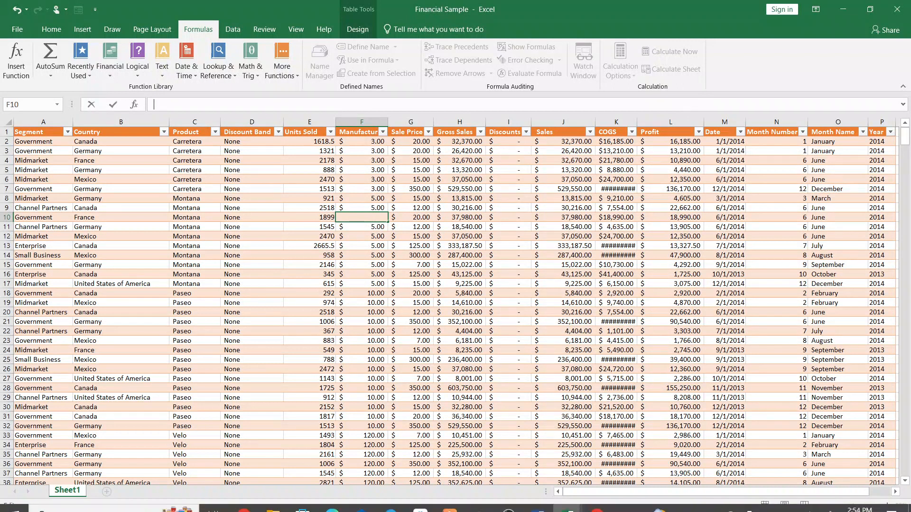
# Switch to the blank Word document and start a Labels mail merge.
pyautogui.click(539, 503)
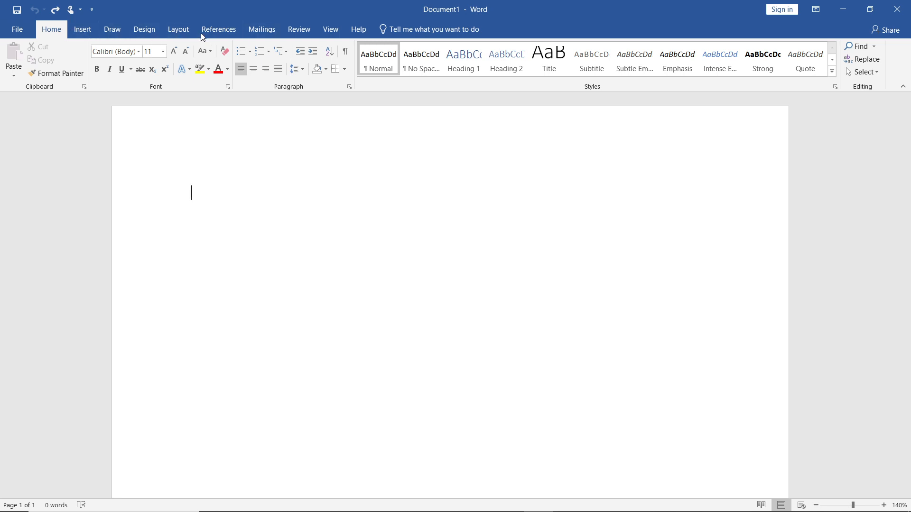
pyautogui.click(270, 29)
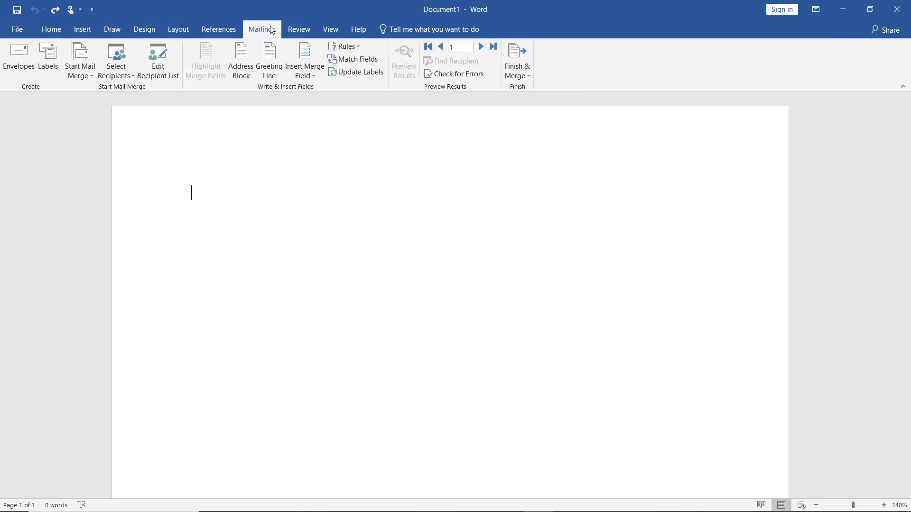
pyautogui.click(81, 66)
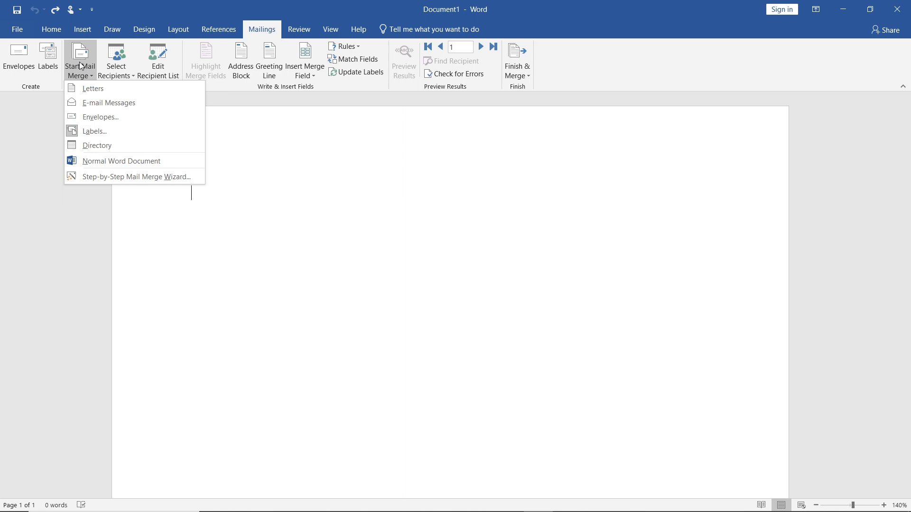
pyautogui.click(116, 132)
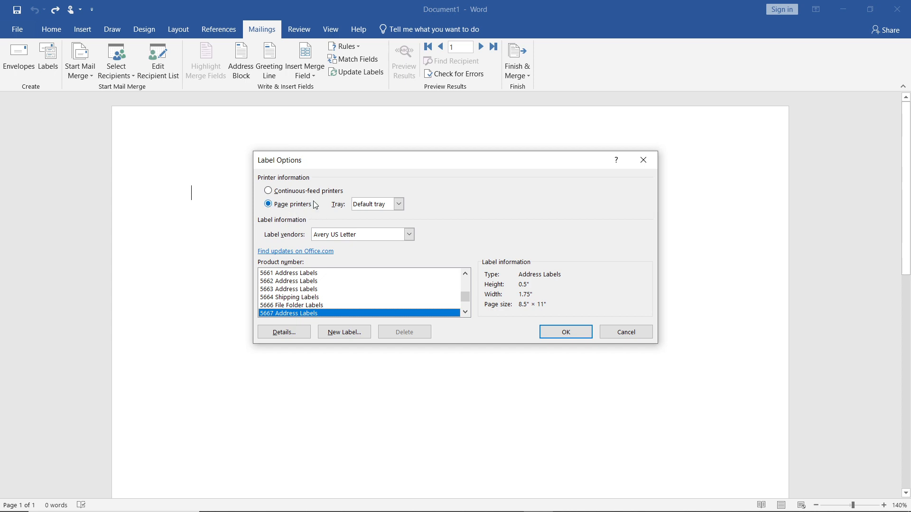
# Check the available printer trays and label vendors, keeping Default tray and Avery US Letter.
pyautogui.click(399, 204)
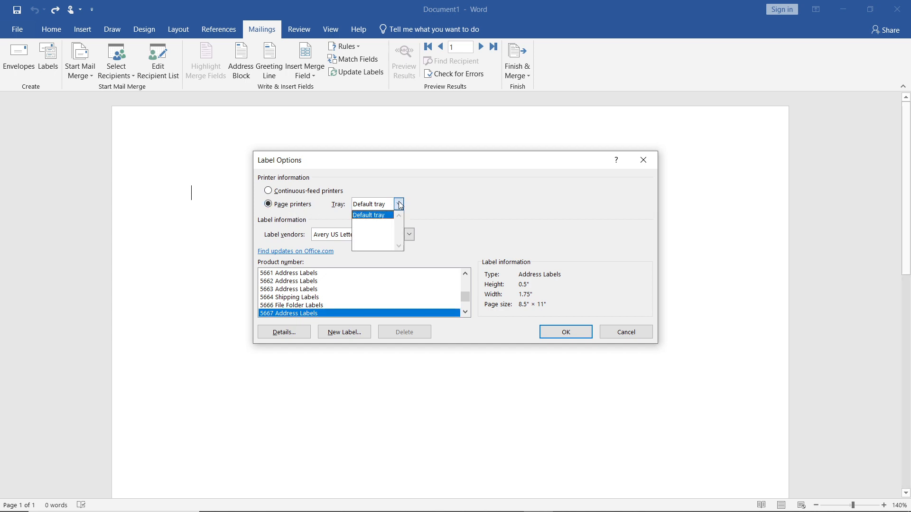
pyautogui.click(400, 205)
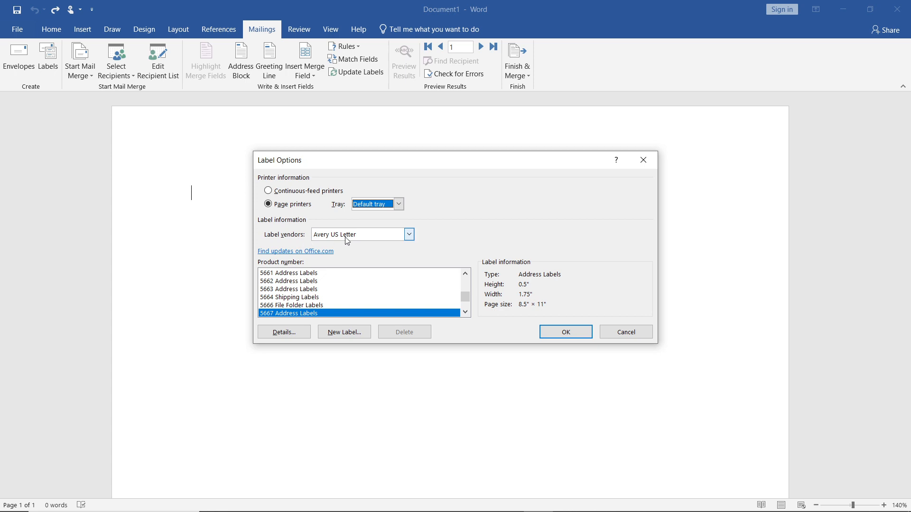
pyautogui.click(408, 234)
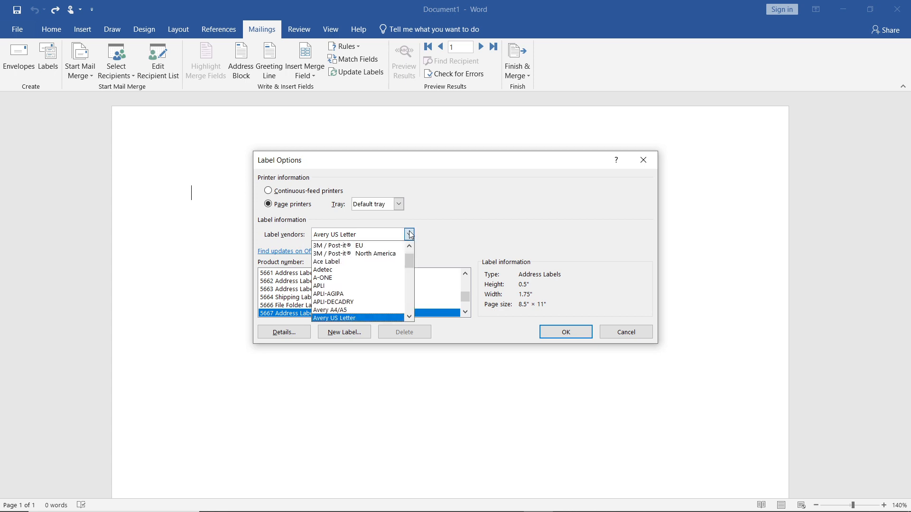
pyautogui.click(410, 235)
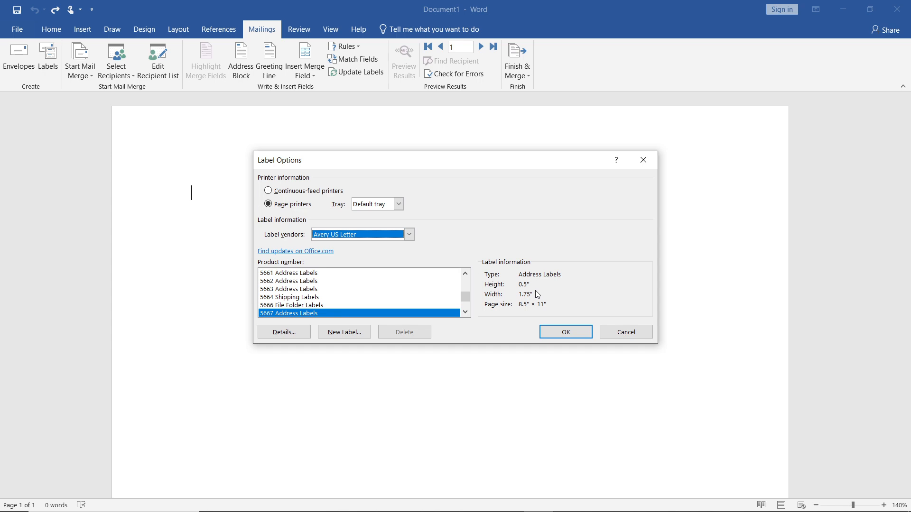
# Browse the Avery US Letter product numbers and examine the label information for 5589 Mailing Seals.
pyautogui.click(466, 274)
pyautogui.click(466, 275)
pyautogui.click(466, 275)
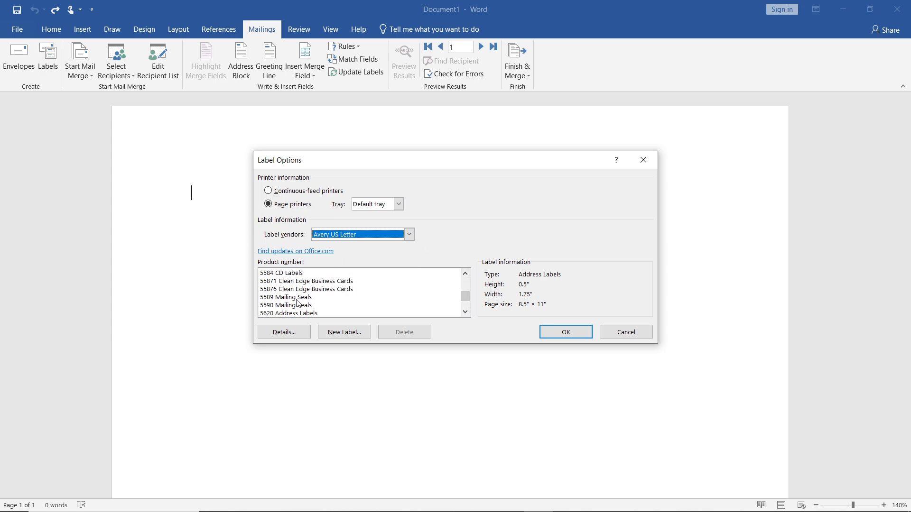
pyautogui.click(383, 297)
pyautogui.scroll(10, 382, 299)
pyautogui.scroll(15, 383, 299)
pyautogui.scroll(1, 383, 300)
pyautogui.scroll(4, 383, 299)
pyautogui.scroll(-12, 383, 299)
pyautogui.scroll(-8, 383, 300)
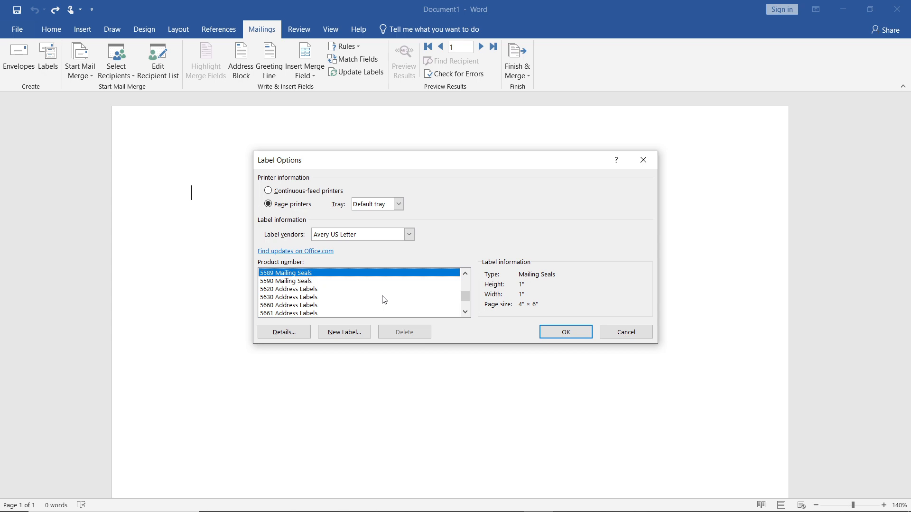
# Select product number 5667 Address Labels and create the label sheet.
pyautogui.scroll(1, 384, 299)
pyautogui.scroll(-1, 384, 300)
pyautogui.scroll(-1, 385, 300)
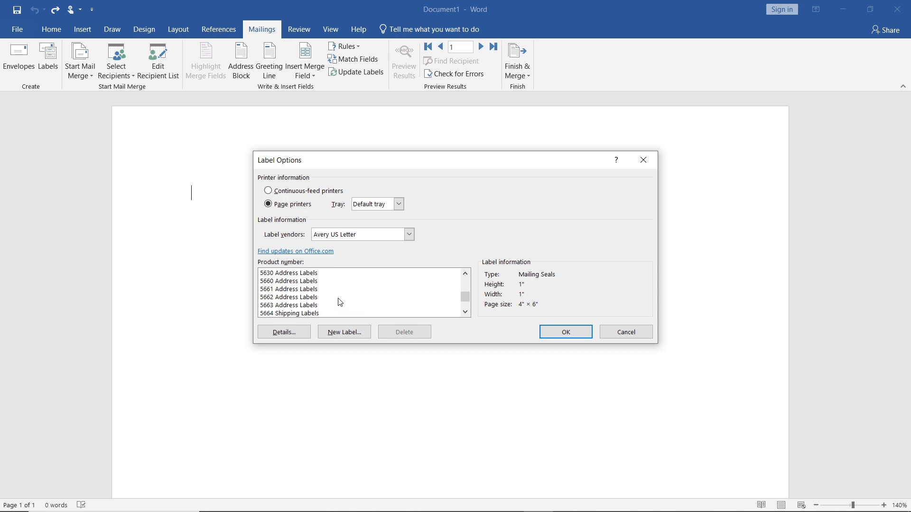
pyautogui.scroll(-1, 342, 302)
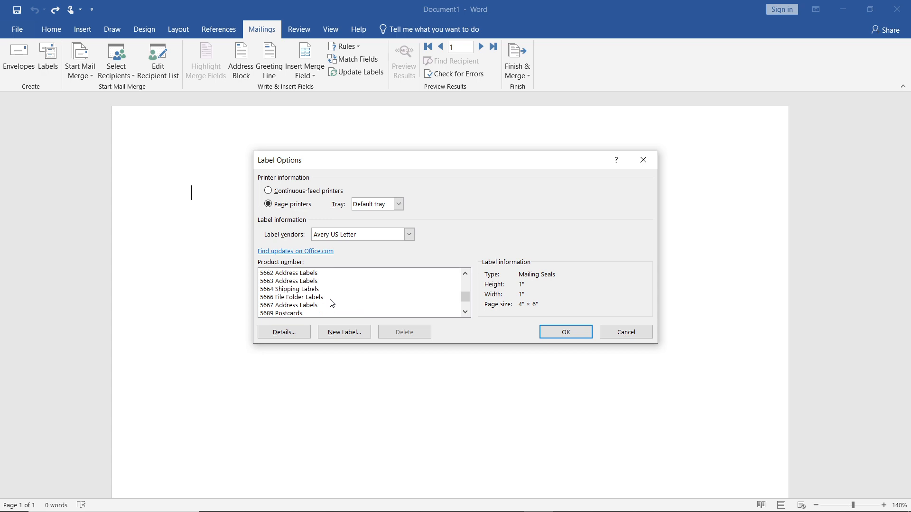
pyautogui.click(313, 306)
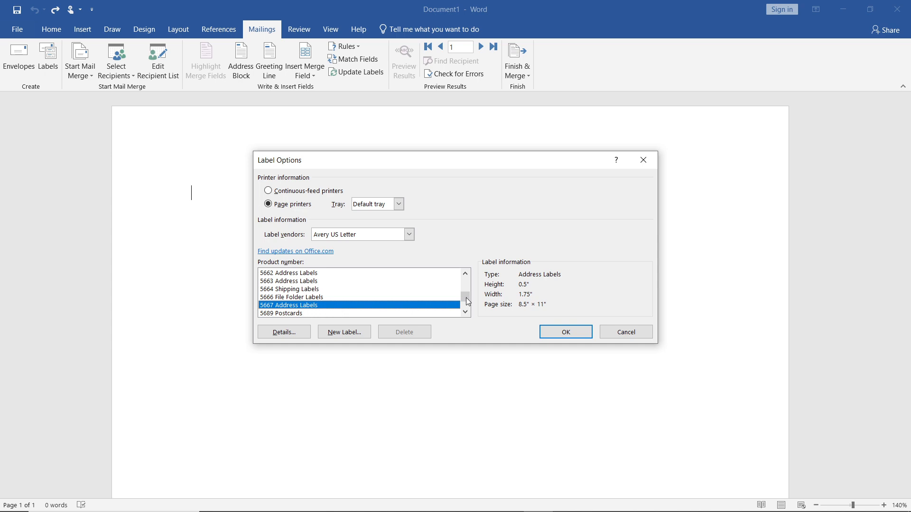
pyautogui.click(568, 333)
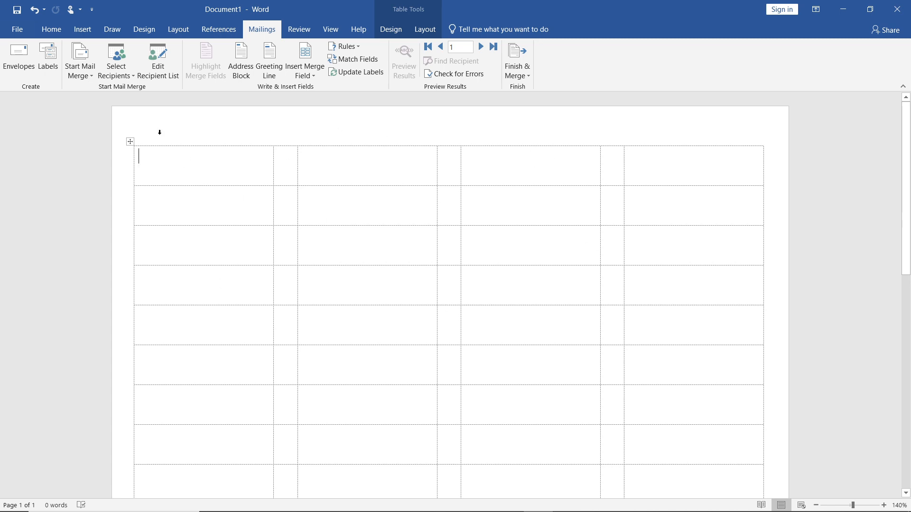
pyautogui.click(182, 34)
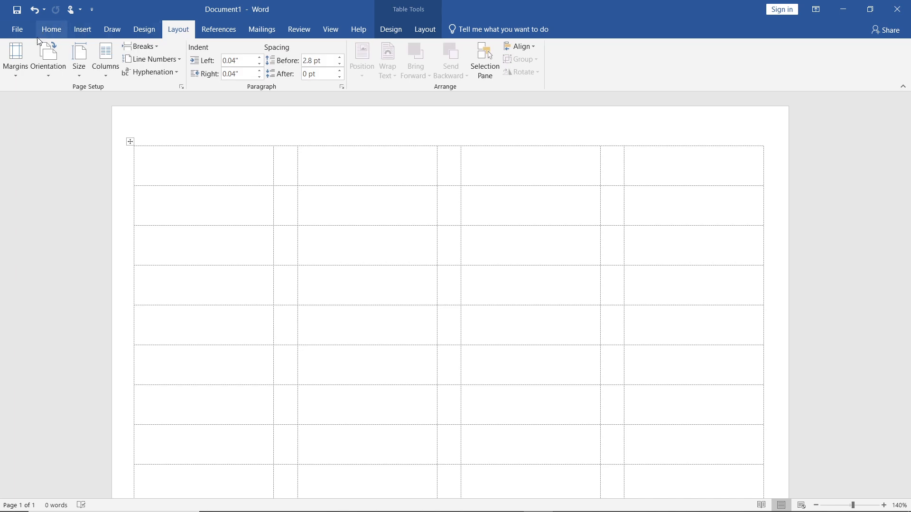
pyautogui.click(24, 67)
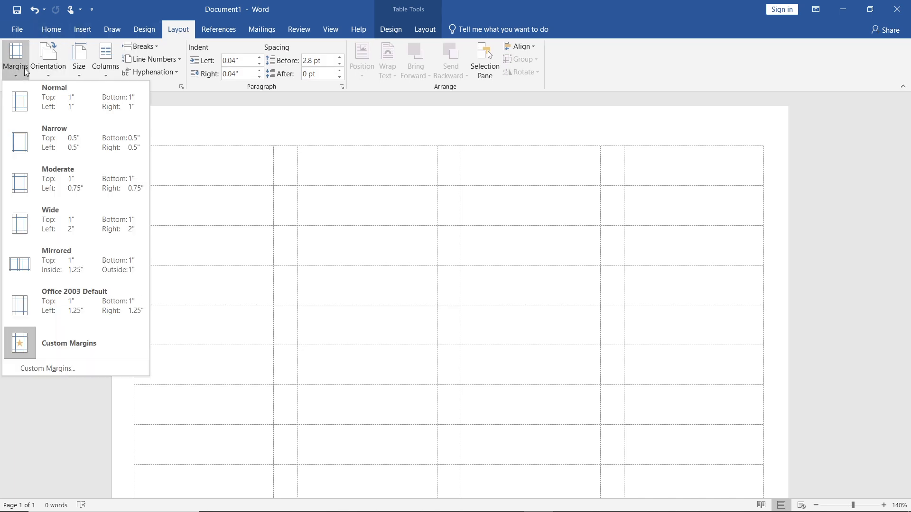
pyautogui.click(24, 67)
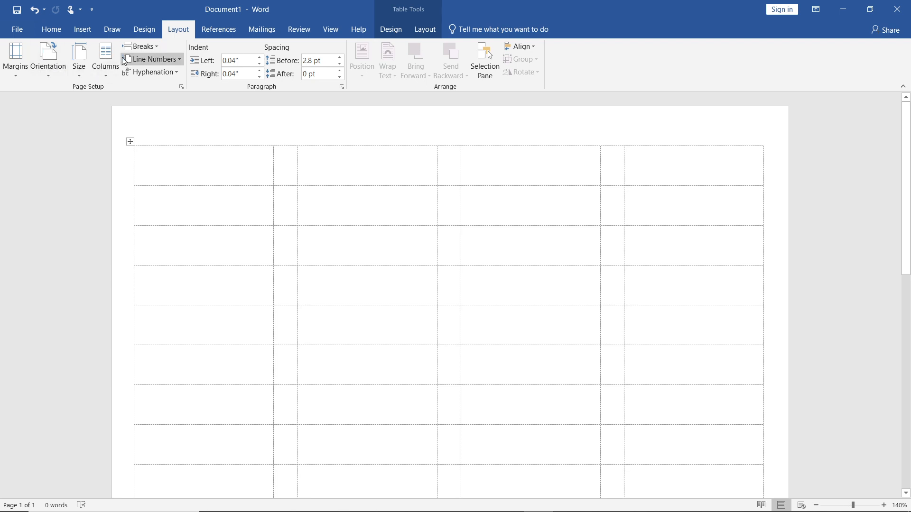
pyautogui.click(45, 35)
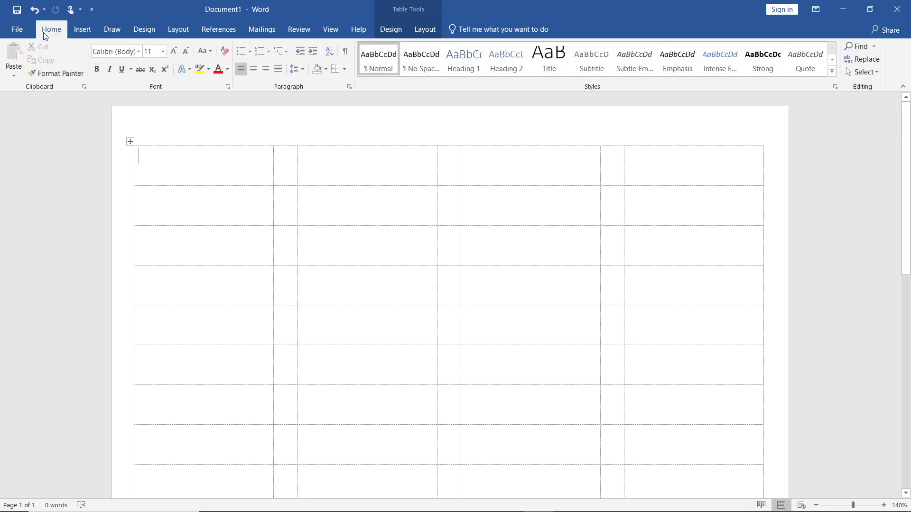
pyautogui.click(425, 28)
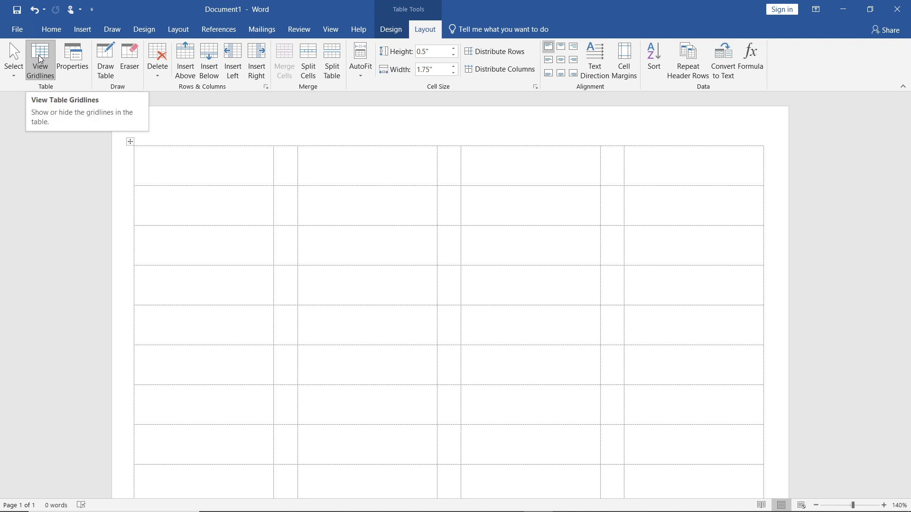
pyautogui.click(45, 32)
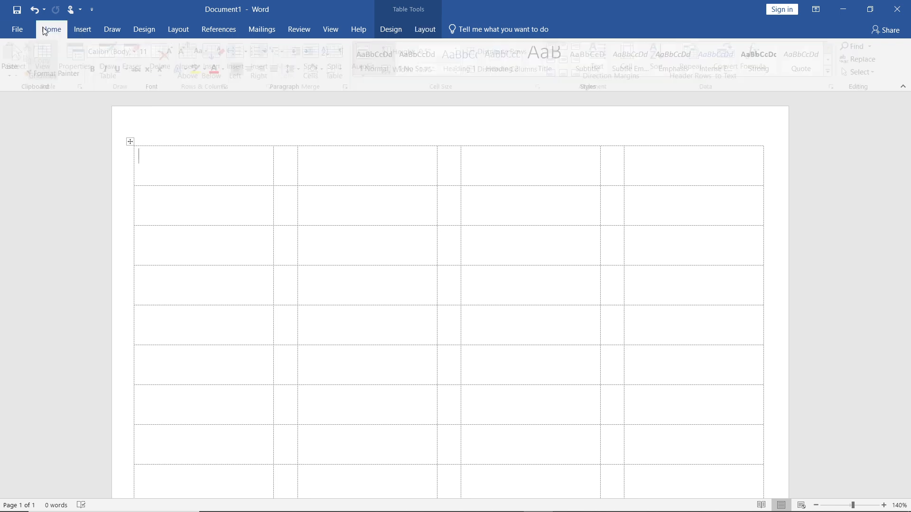
# Use Sheet1$ of the Financial Sample workbook in Downloads as the existing recipient list, with the first row as column headers.
pyautogui.click(264, 30)
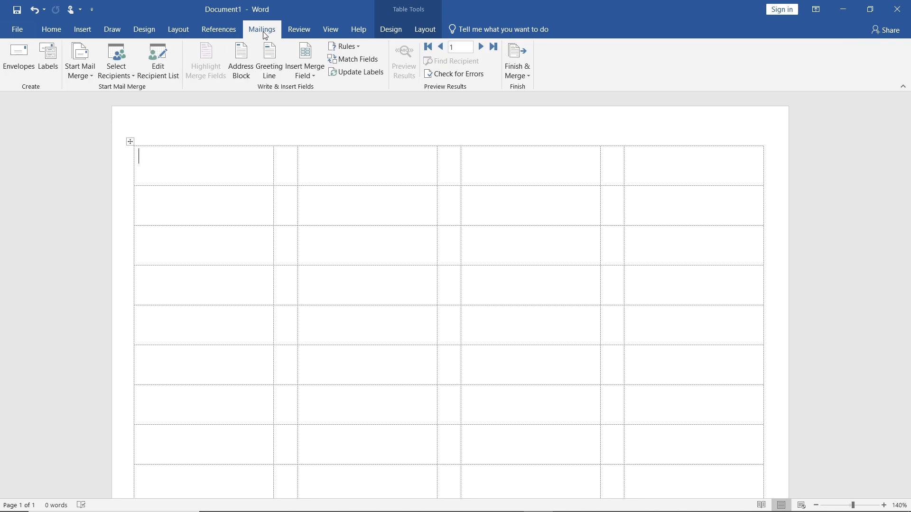
pyautogui.click(122, 65)
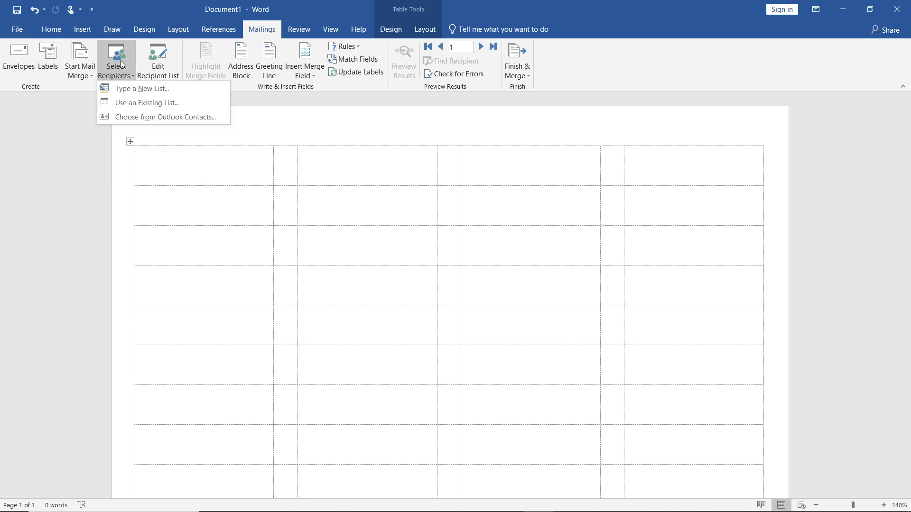
pyautogui.click(138, 103)
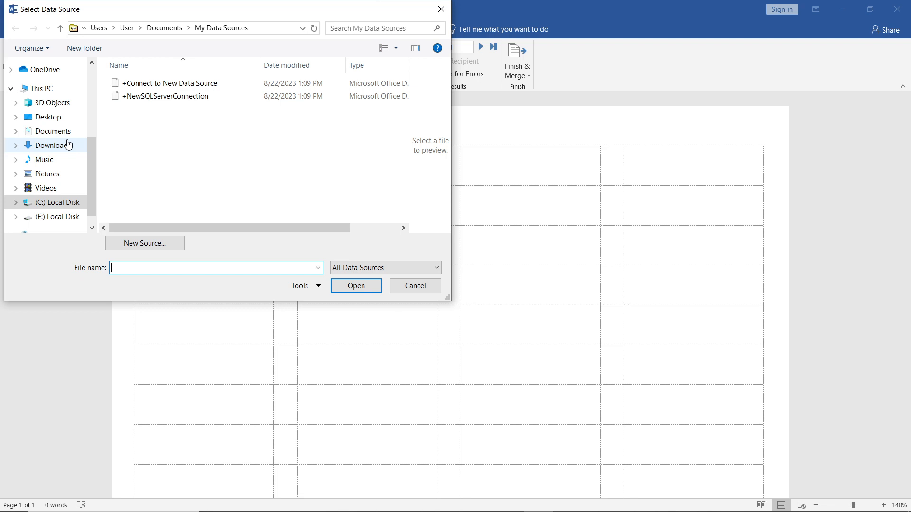
pyautogui.click(68, 145)
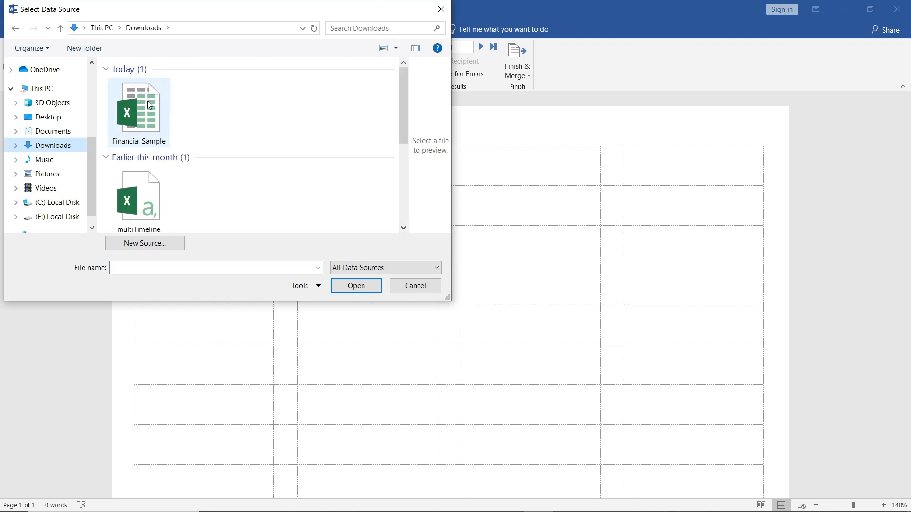
pyautogui.click(148, 104)
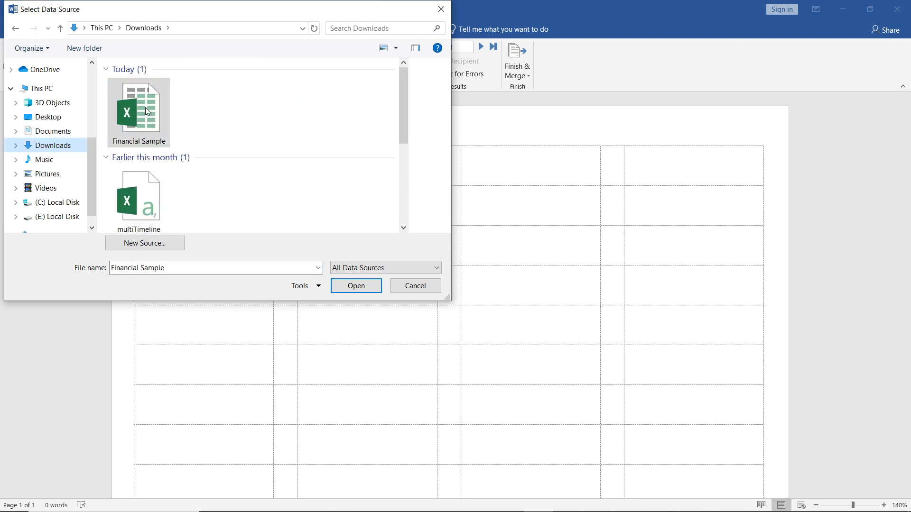
pyautogui.click(359, 294)
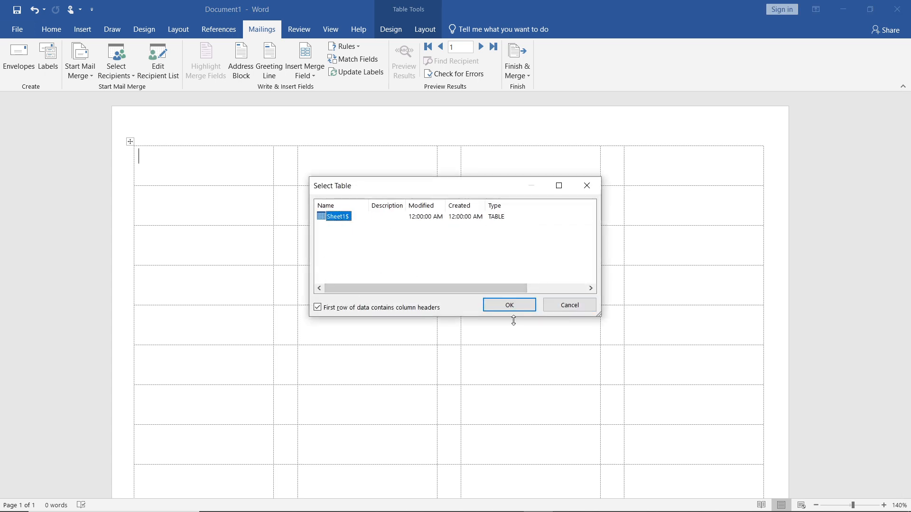
pyautogui.click(502, 308)
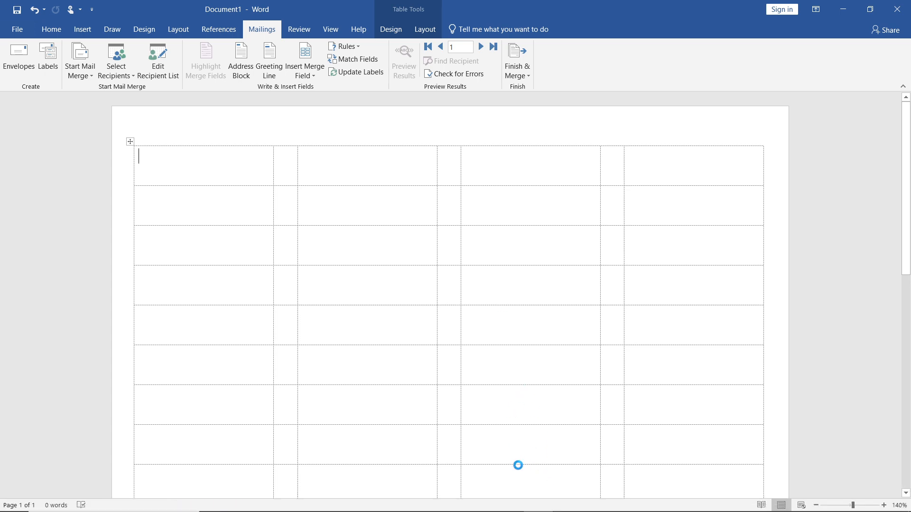
pyautogui.moveTo(517, 507)
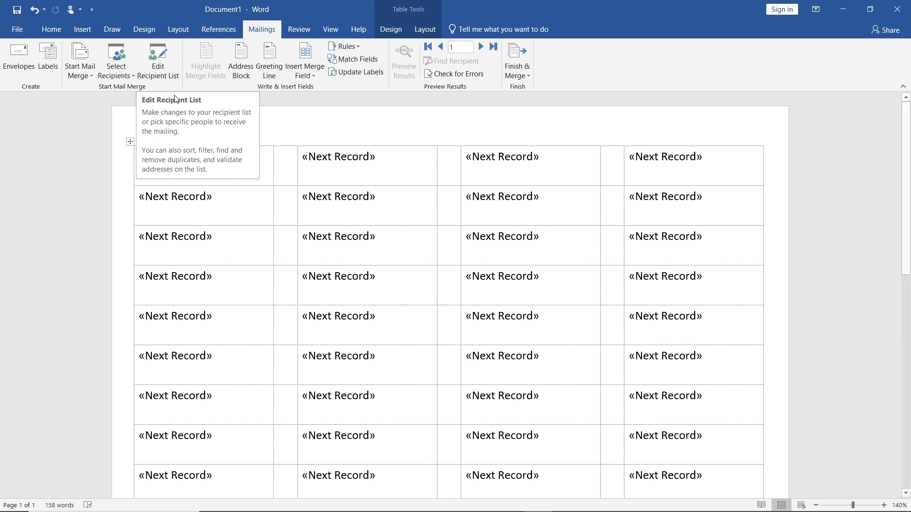
# Insert the Country database merge field three times in the first label and close the field dialog.
pyautogui.click(302, 55)
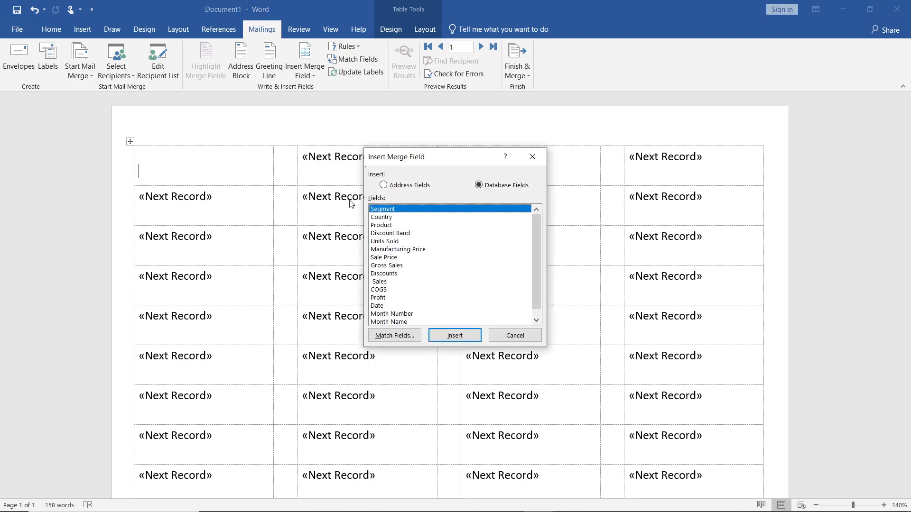
pyautogui.click(395, 218)
pyautogui.click(463, 336)
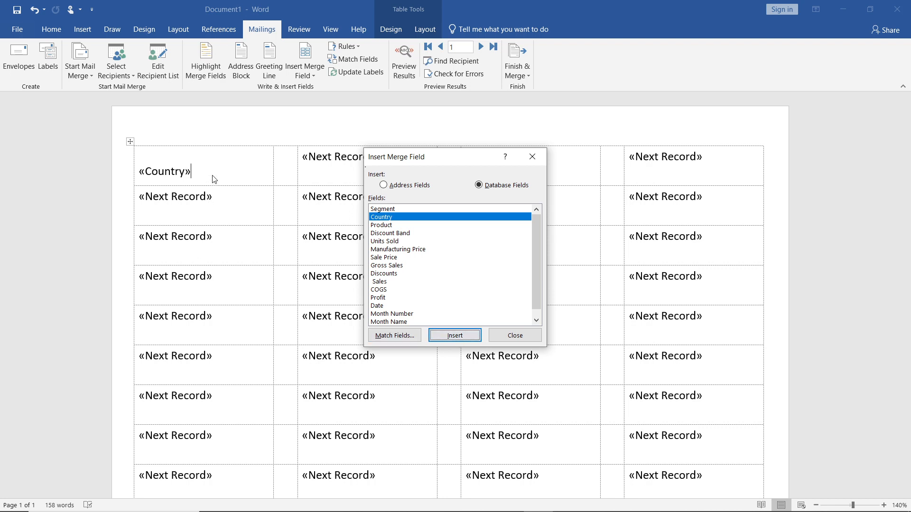
pyautogui.press('Return')
pyautogui.click(455, 336)
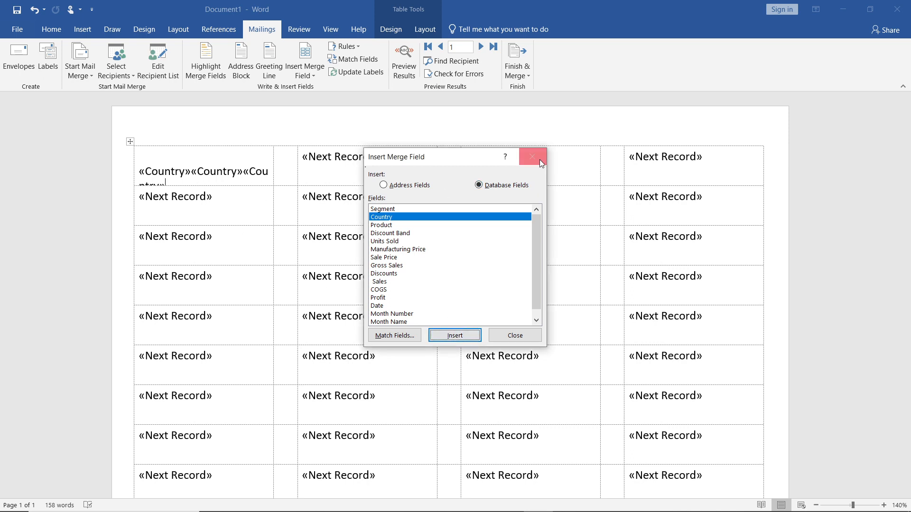
pyautogui.click(510, 338)
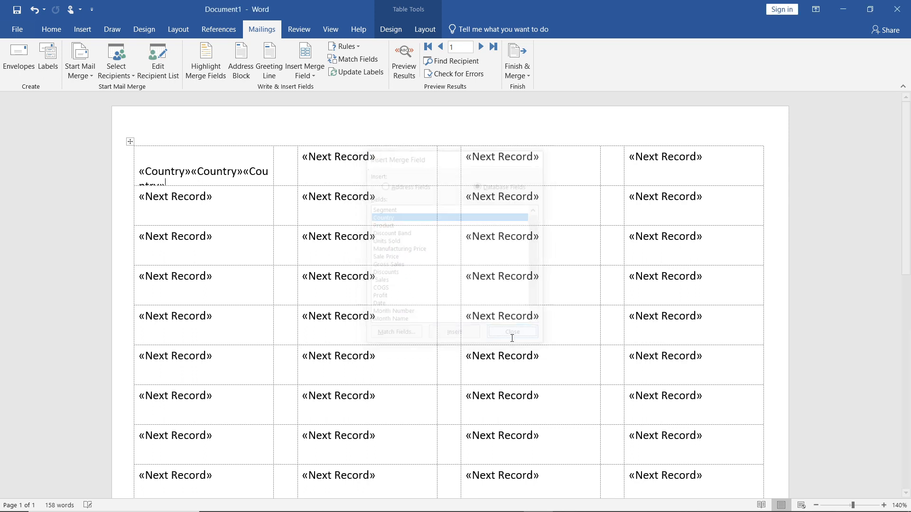
# Delete the extra Country fields from the first label, leaving a single one.
pyautogui.press('BackSpace')
pyautogui.press('BackSpace')
pyautogui.press('BackSpace')
pyautogui.press('BackSpace')
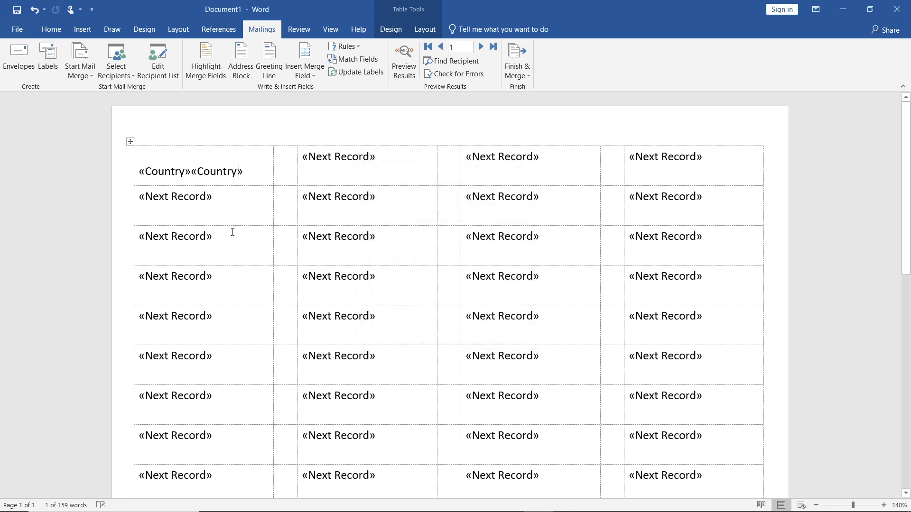
pyautogui.press('BackSpace')
pyautogui.hotkey('ctrl', 'z')
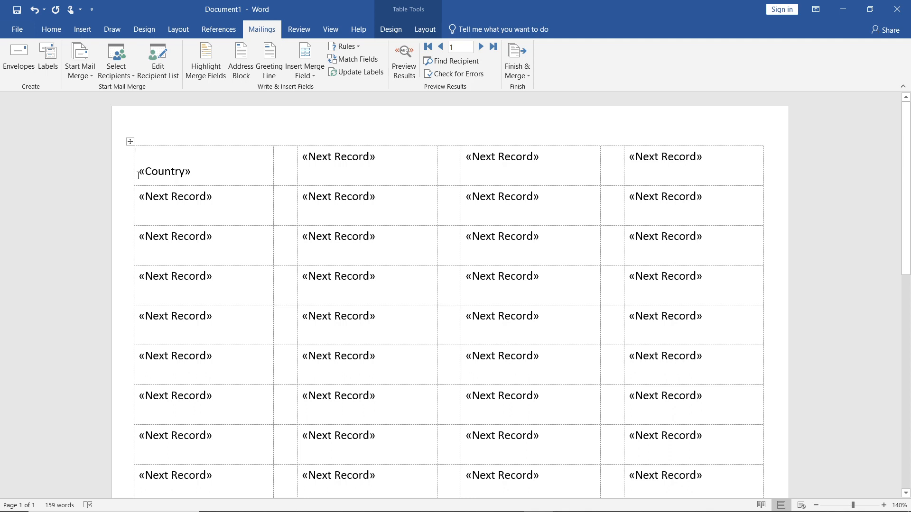
# Remove the empty line above the Country field in the first label.
pyautogui.click(138, 174)
pyautogui.press('BackSpace')
pyautogui.press('BackSpace')
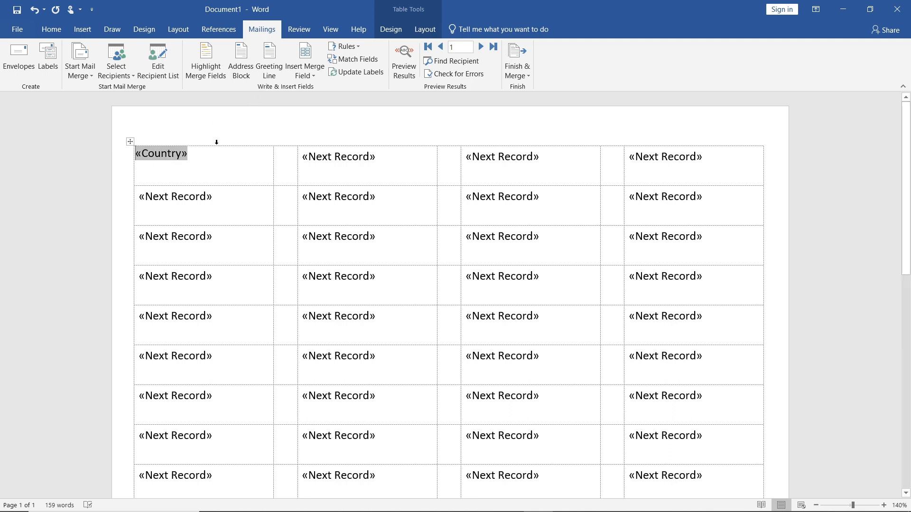
# Add the Units_Sold merge field on a new line below the Country field in the first label.
pyautogui.click(206, 156)
pyautogui.press('Return')
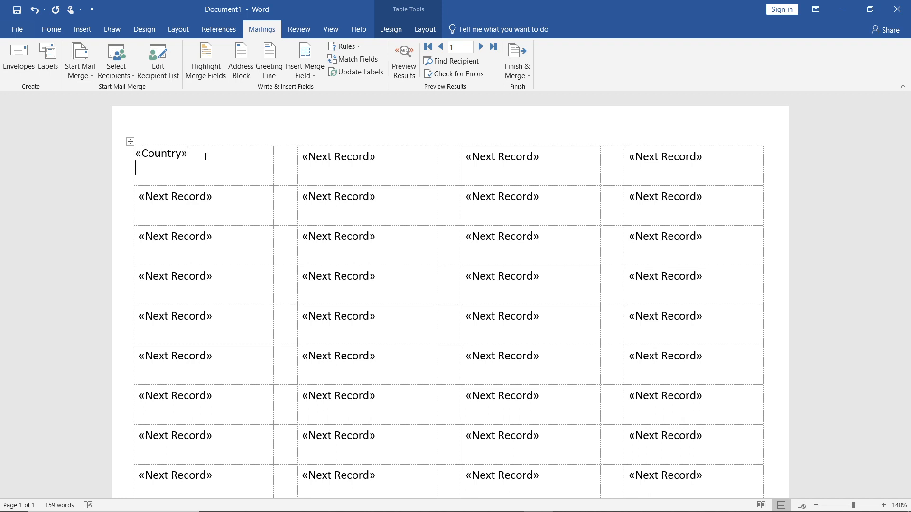
pyautogui.click(317, 66)
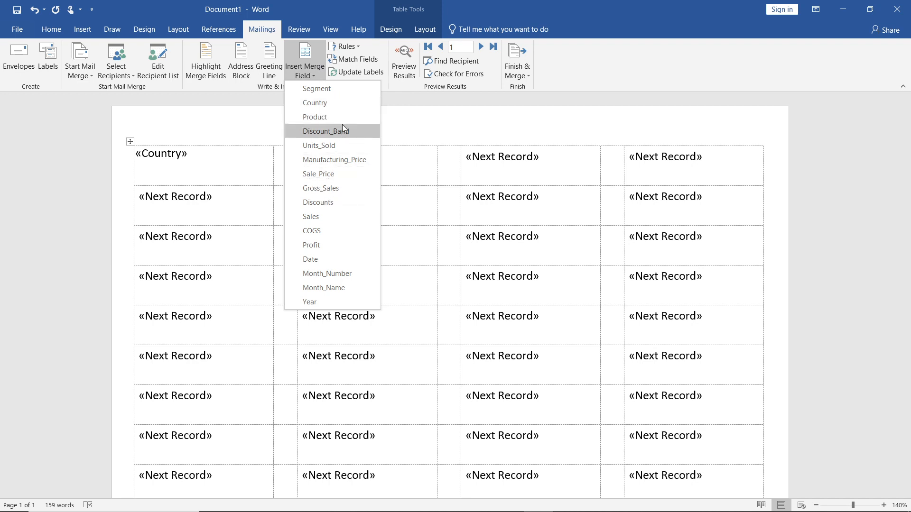
pyautogui.click(333, 147)
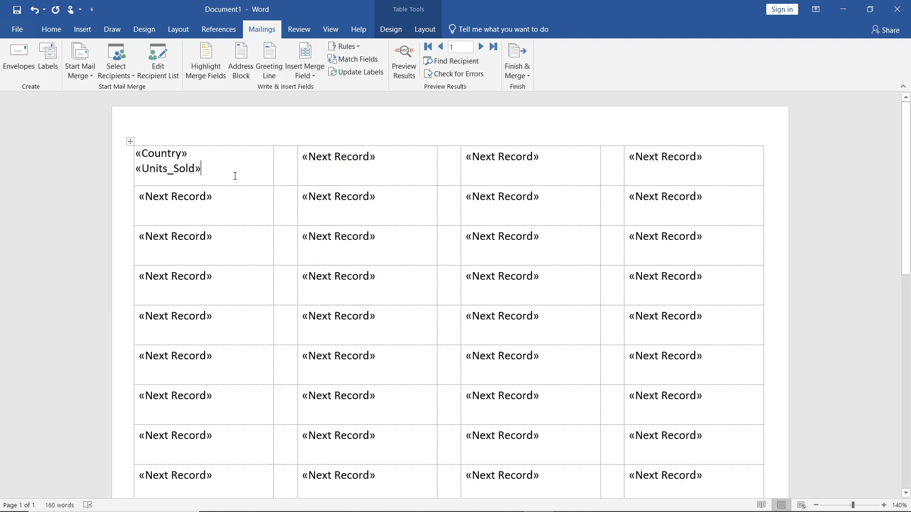
# Add the Sale Price merge field on a third line of the first label and close the field dialog.
pyautogui.press('Return')
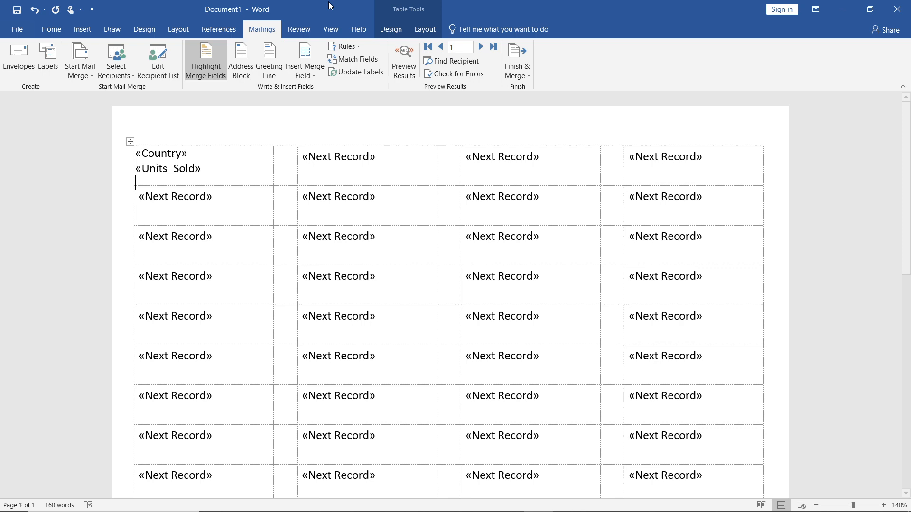
pyautogui.click(302, 49)
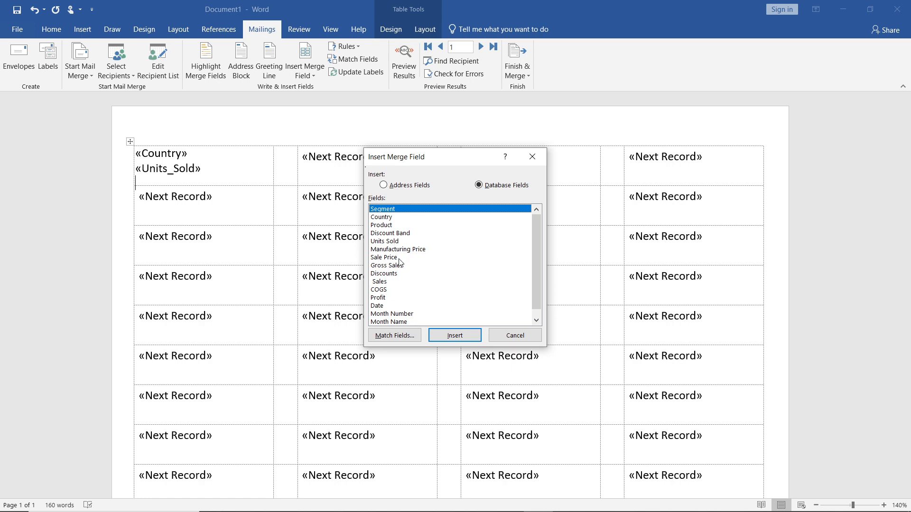
pyautogui.click(395, 258)
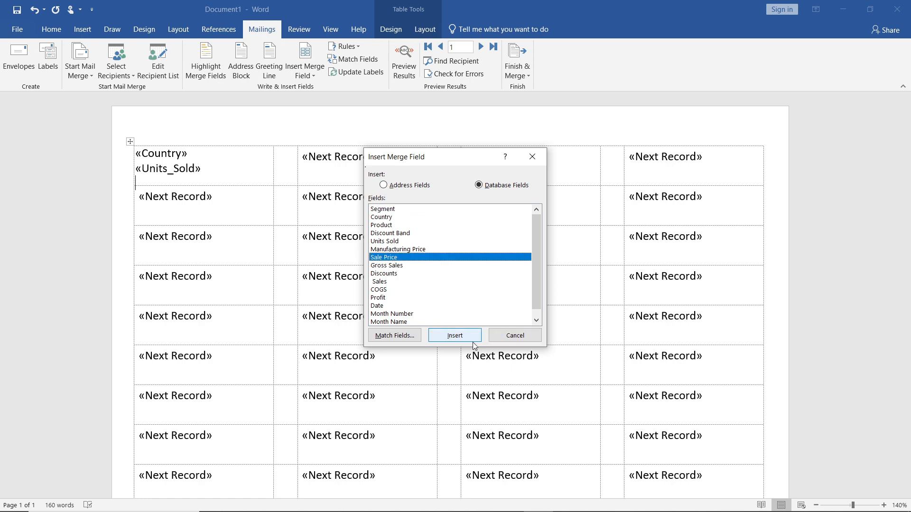
pyautogui.click(454, 335)
pyautogui.click(515, 336)
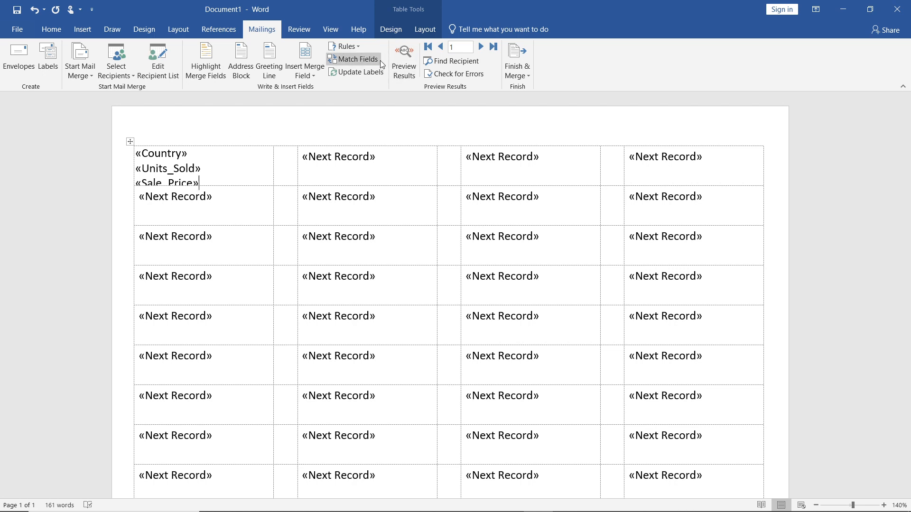
# Update all labels with the first label's fields and check them down to the end of the page.
pyautogui.click(370, 72)
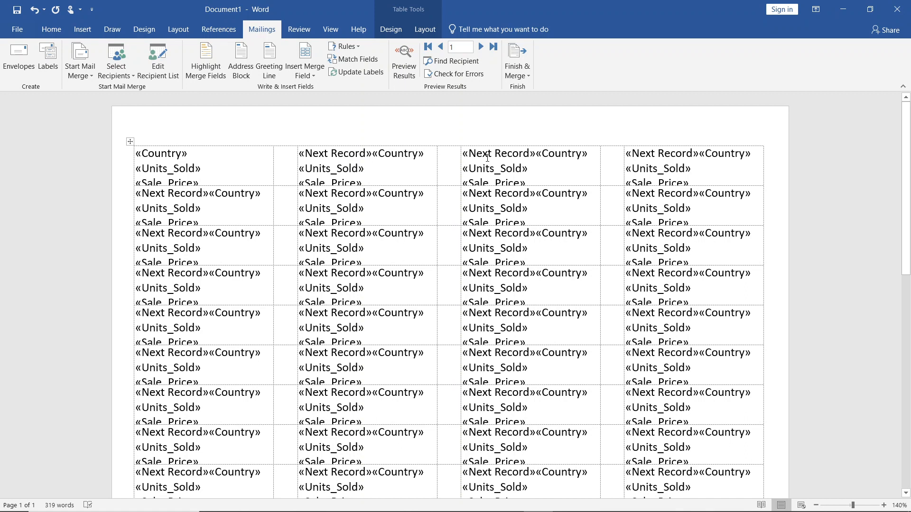
pyautogui.scroll(-2, 487, 158)
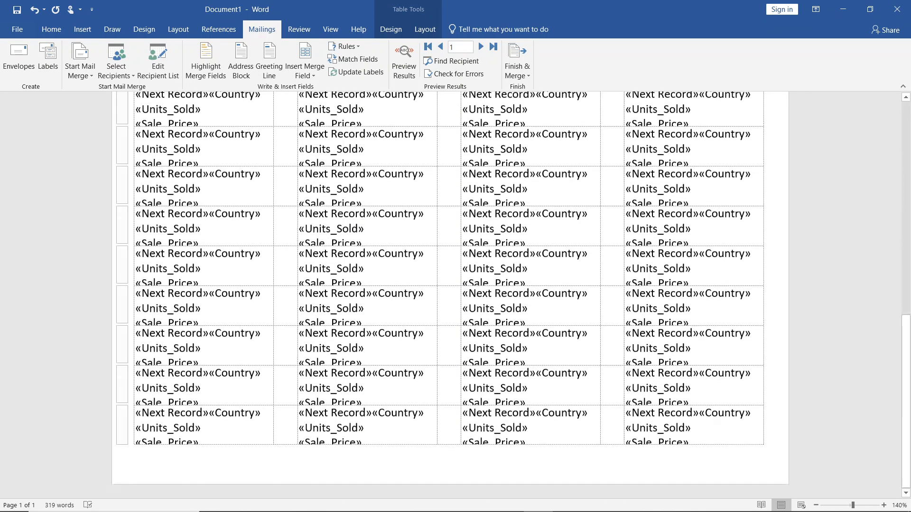
pyautogui.scroll(3, 487, 157)
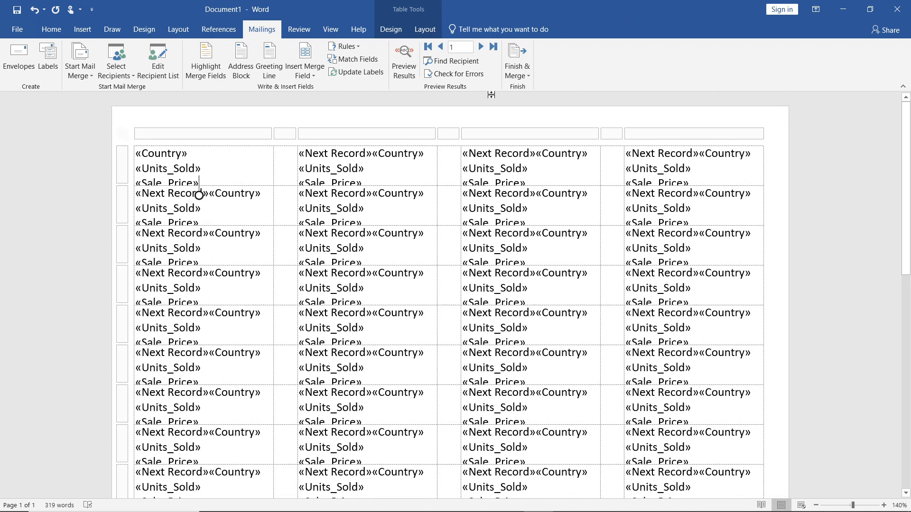
# Finish the merge to individual documents for records 1 to 30.
pyautogui.click(522, 76)
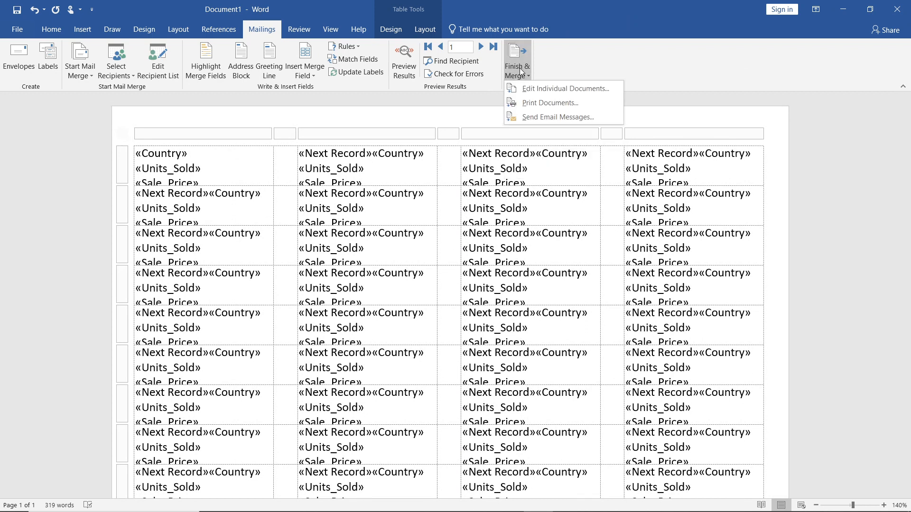
pyautogui.click(558, 90)
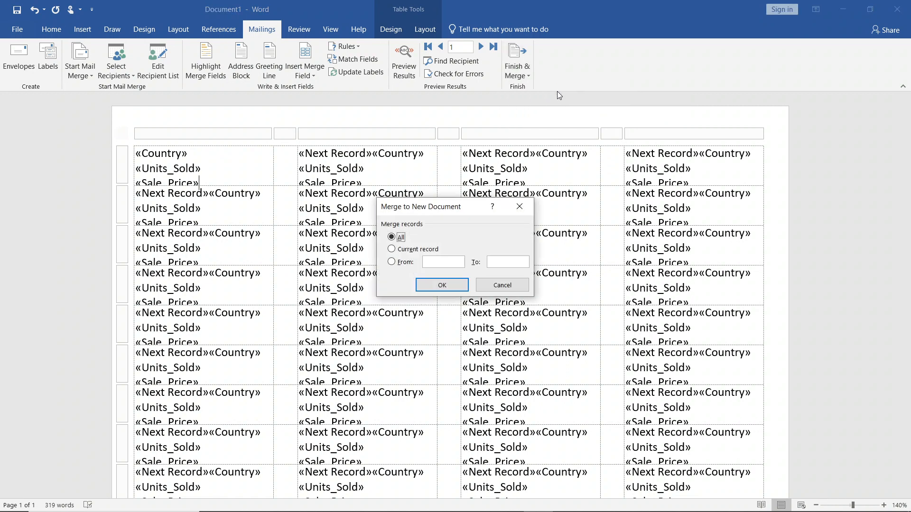
pyautogui.click(391, 263)
pyautogui.write('1')
pyautogui.write('30')
pyautogui.click(452, 285)
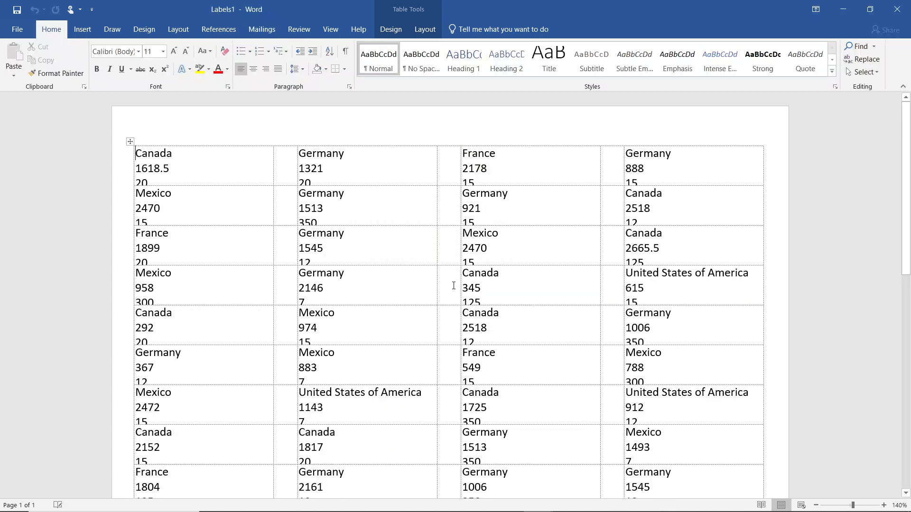
# Examine the country, units sold and sale price values in the merged labels across the whole page.
pyautogui.click(214, 168)
pyautogui.scroll(-10, 665, 433)
pyautogui.scroll(7, 665, 433)
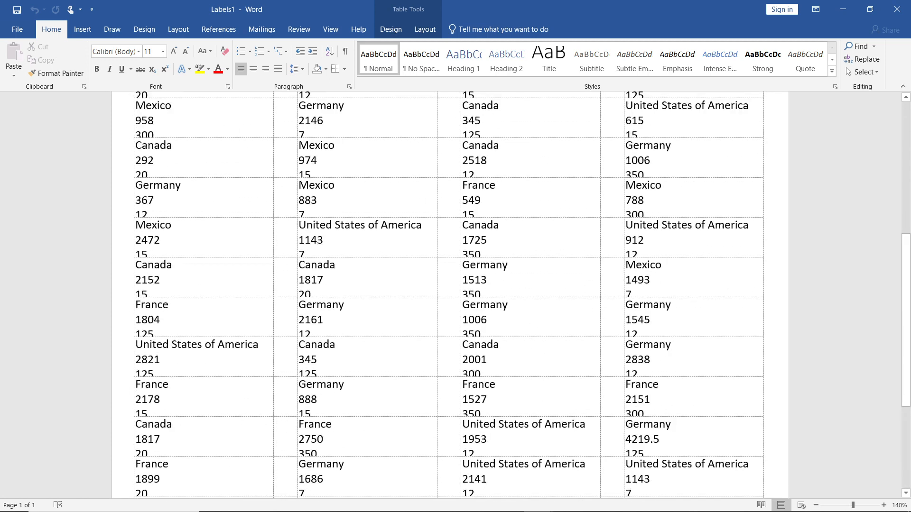
pyautogui.scroll(4, 450, 294)
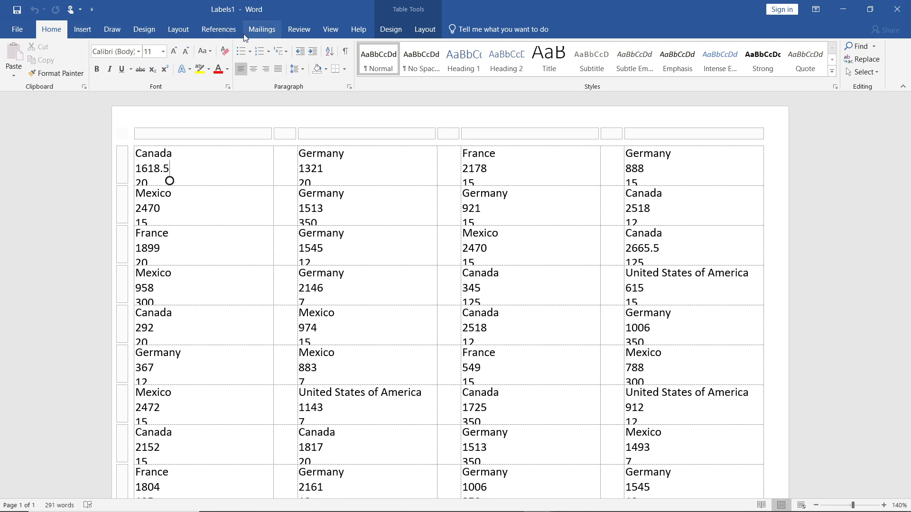
pyautogui.click(262, 30)
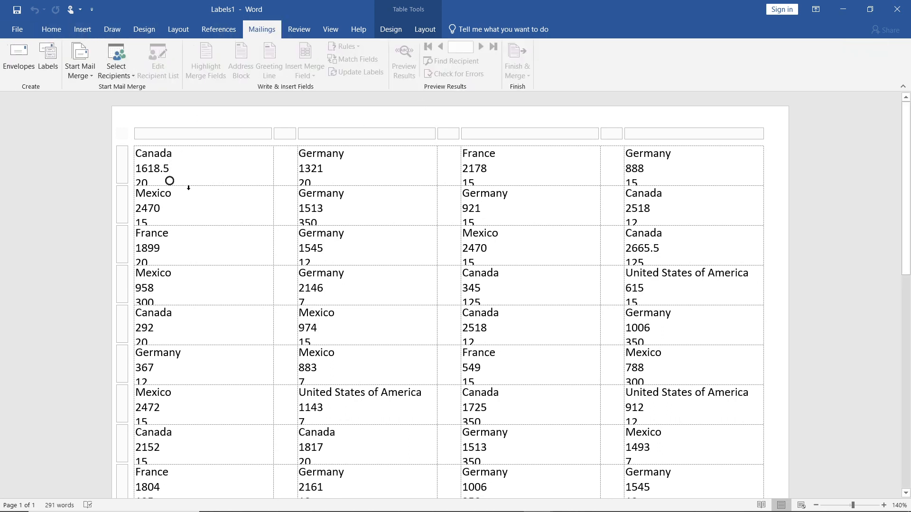
pyautogui.click(124, 56)
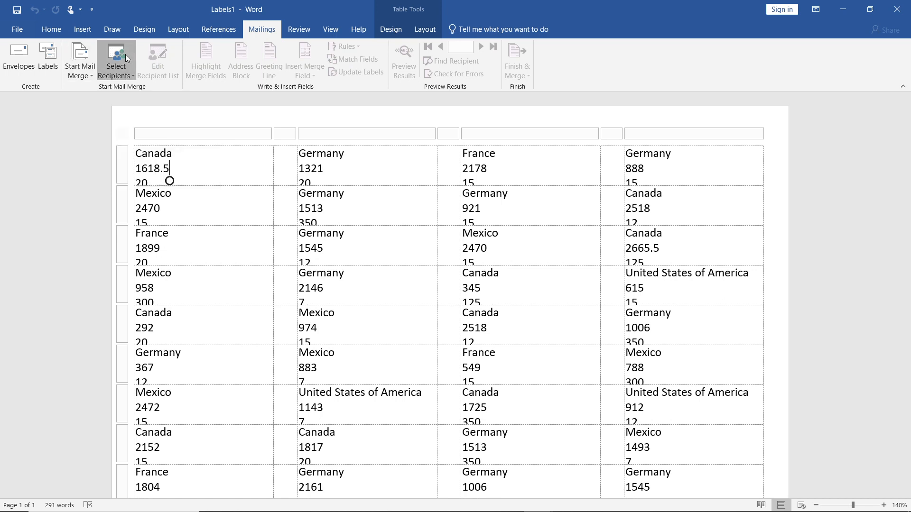
pyautogui.click(230, 171)
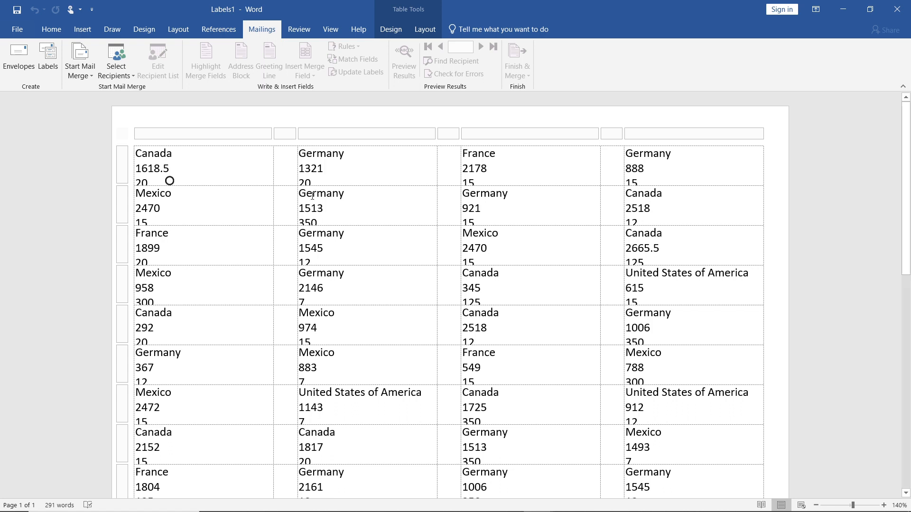
pyautogui.scroll(-10, 315, 195)
pyautogui.scroll(10, 62, 284)
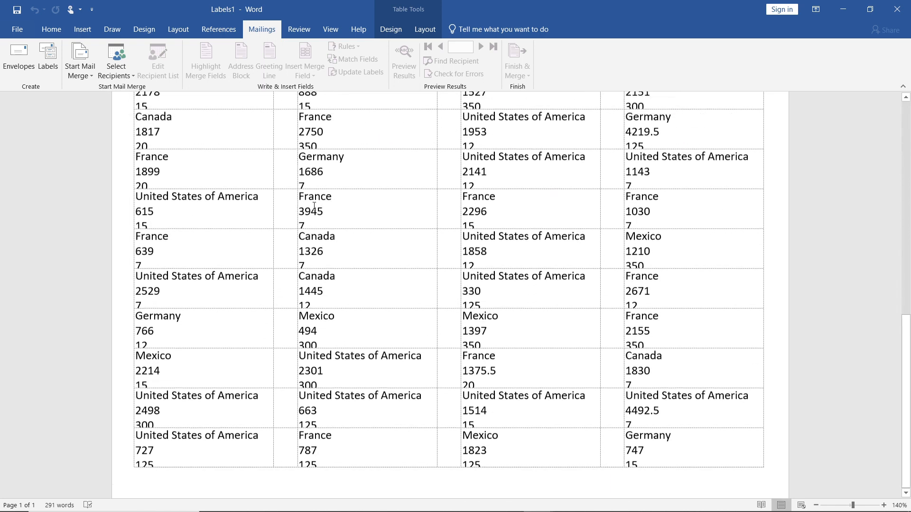
pyautogui.click(58, 287)
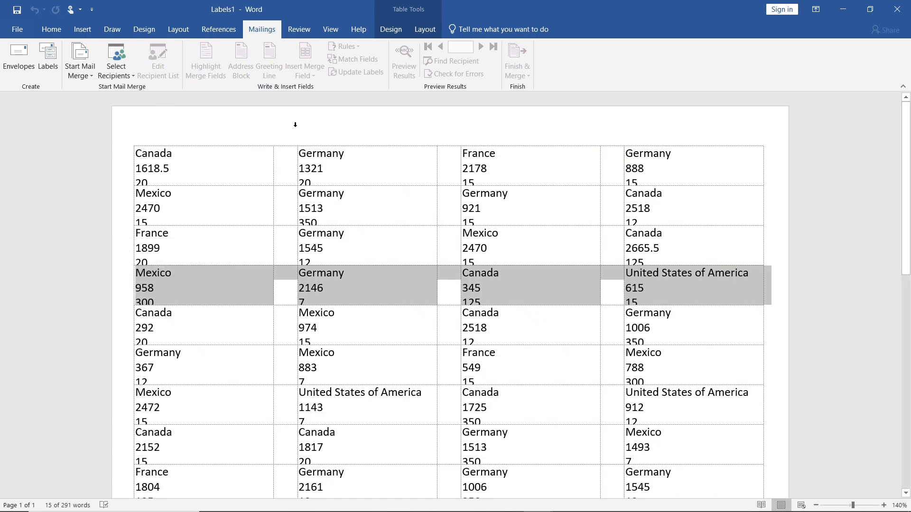
pyautogui.click(534, 142)
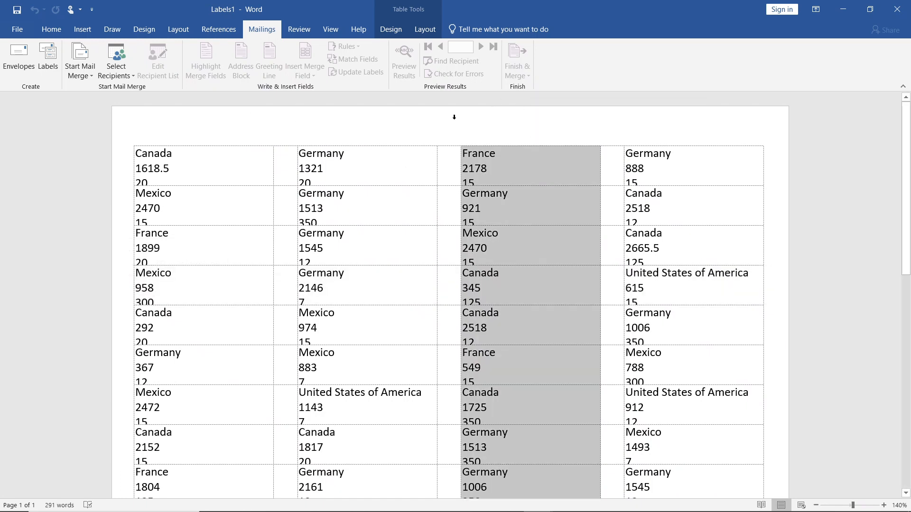
pyautogui.click(449, 143)
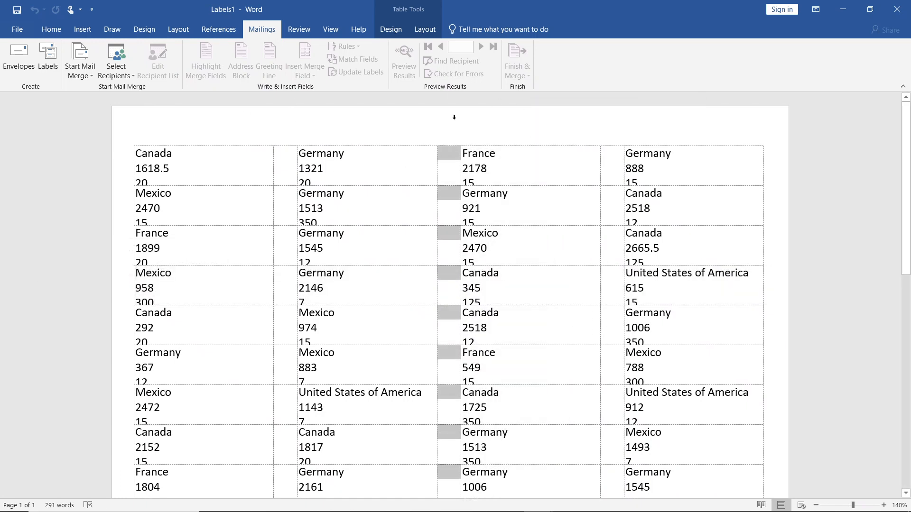
pyautogui.click(231, 181)
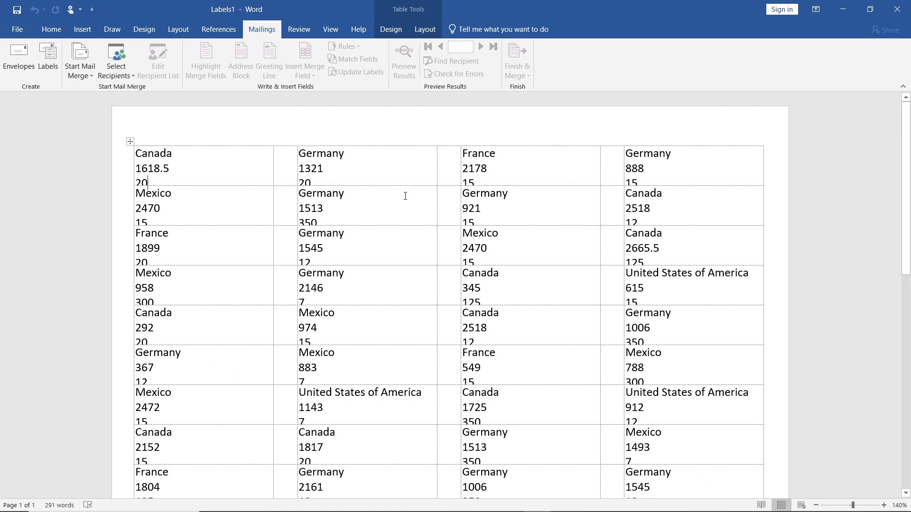